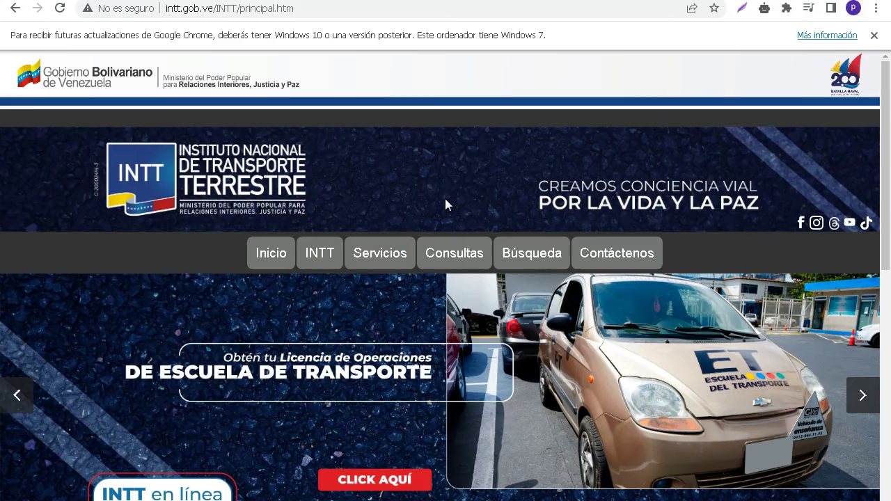
Scroll down the INTT home page and back to the top to reach the services
scroll(3, 374, down, 10)
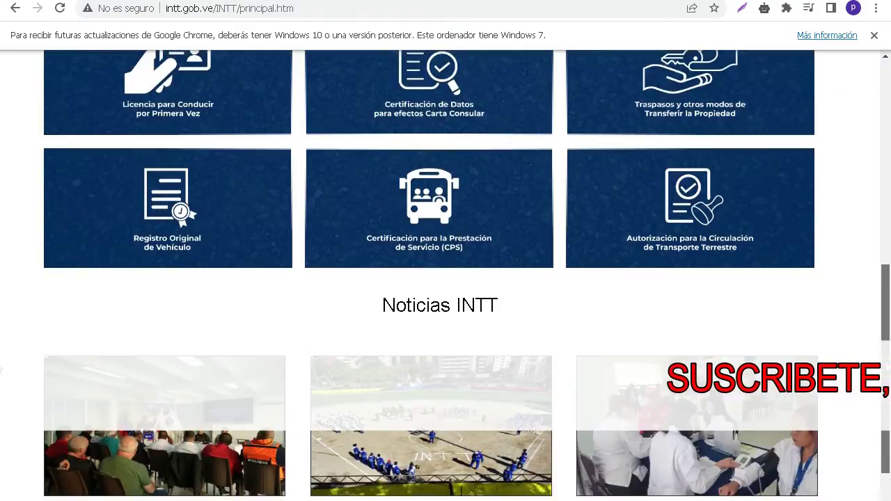
scroll(4, 374, down, 4)
scroll(3, 473, down, 2)
scroll(862, 305, up, 7)
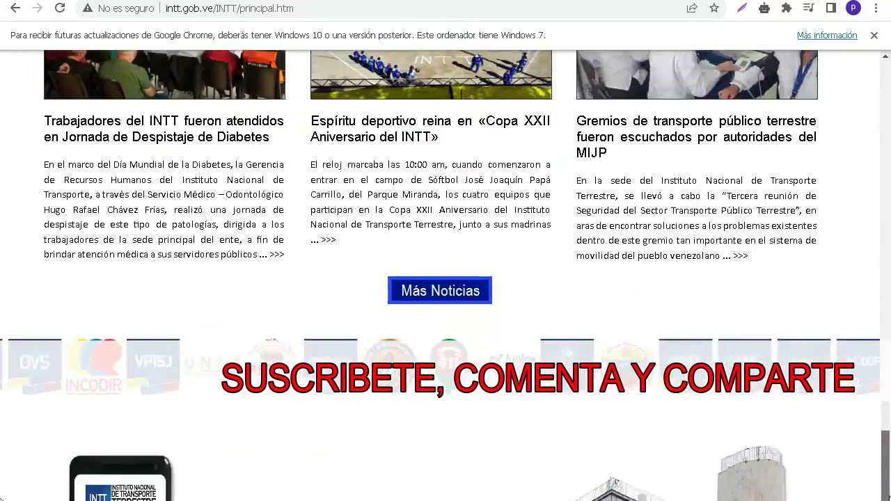
scroll(2, 165, up, 5)
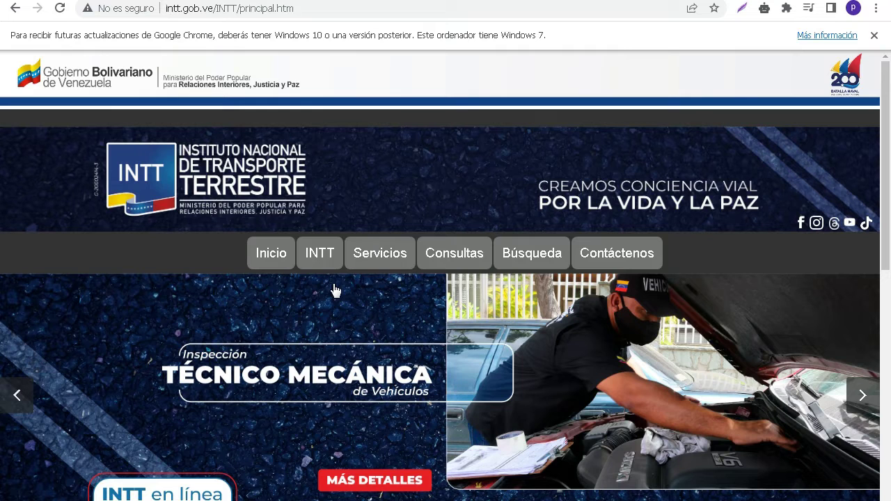
mouse_move(380, 253)
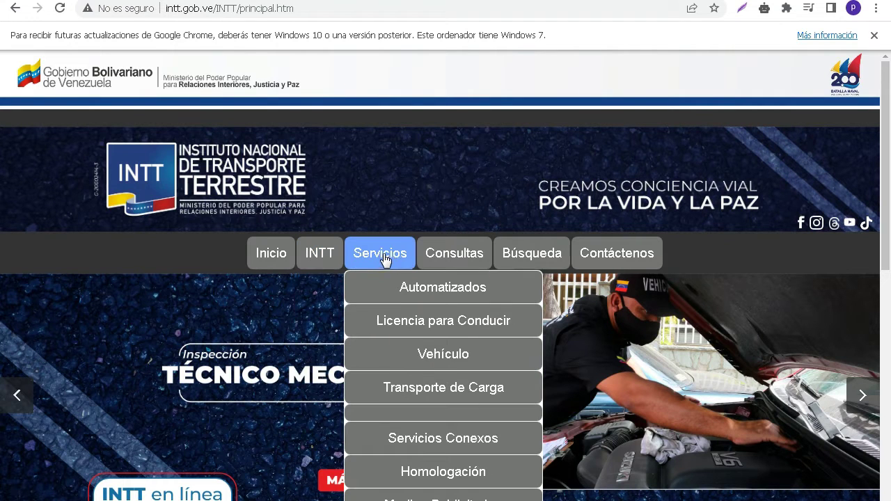
Go to the Licencia para Conducir page from the Servicios menu
click(424, 324)
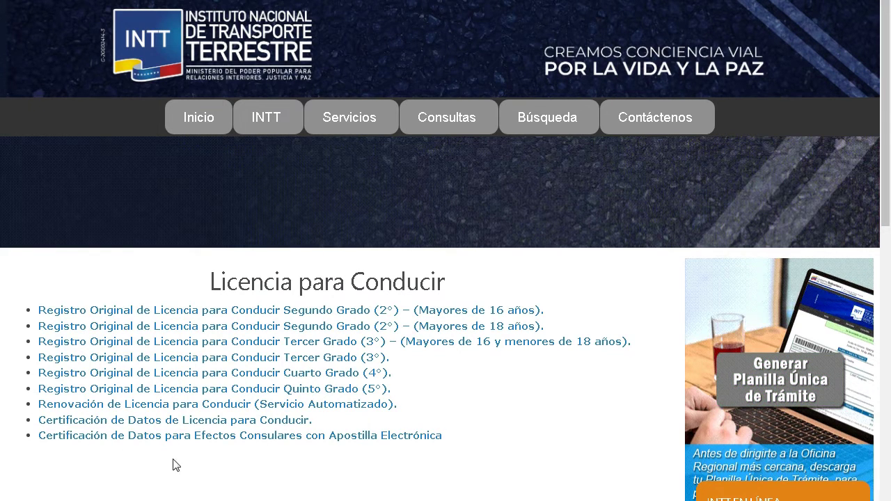
Open the automated licence renewal page and review its required documents and Petros prices
click(328, 405)
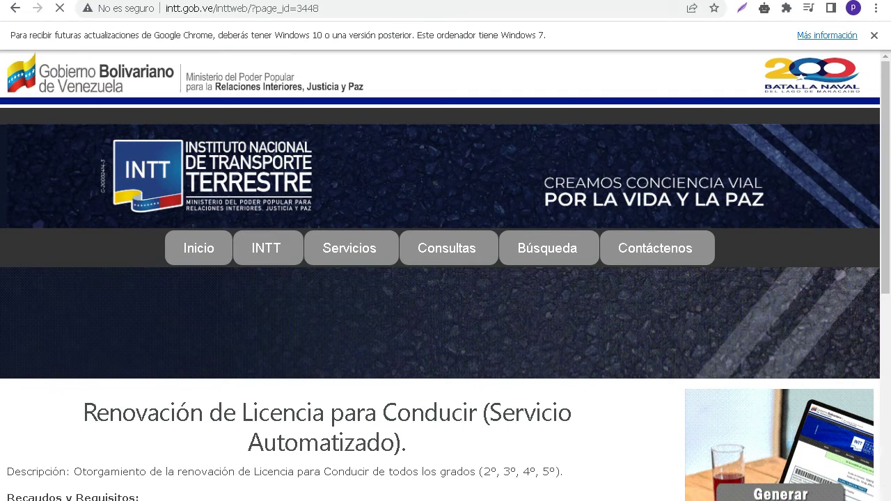
scroll(446, 279, down, 2)
scroll(446, 278, down, 1)
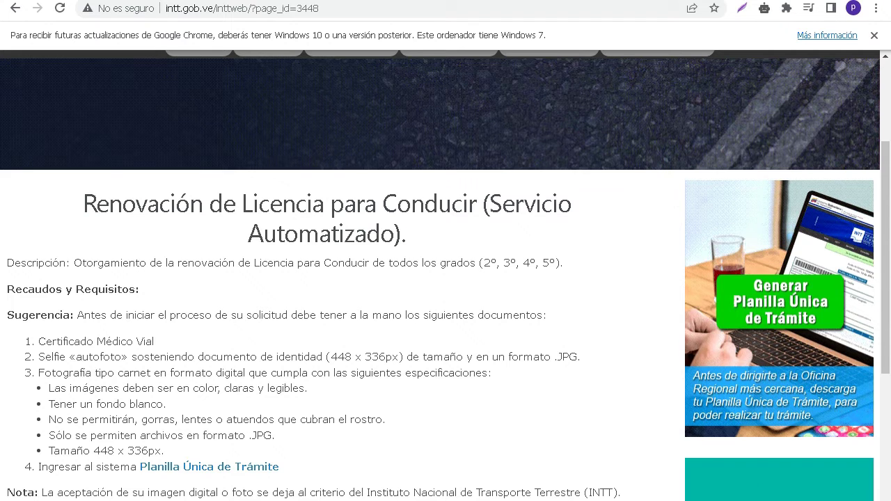
scroll(440, 275, down, 1)
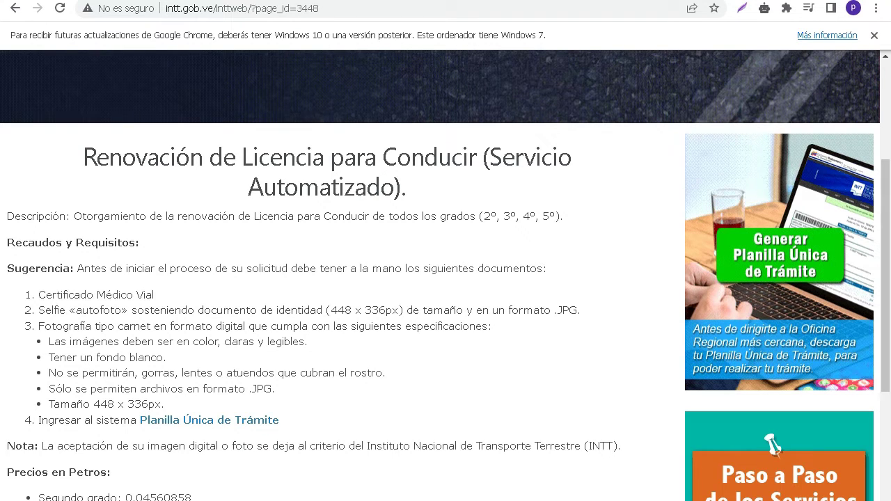
drag(551, 271, 83, 268)
mouse_move(139, 281)
mouse_down()
mouse_move(41, 298)
mouse_move(545, 312)
mouse_up()
click(173, 292)
click(546, 343)
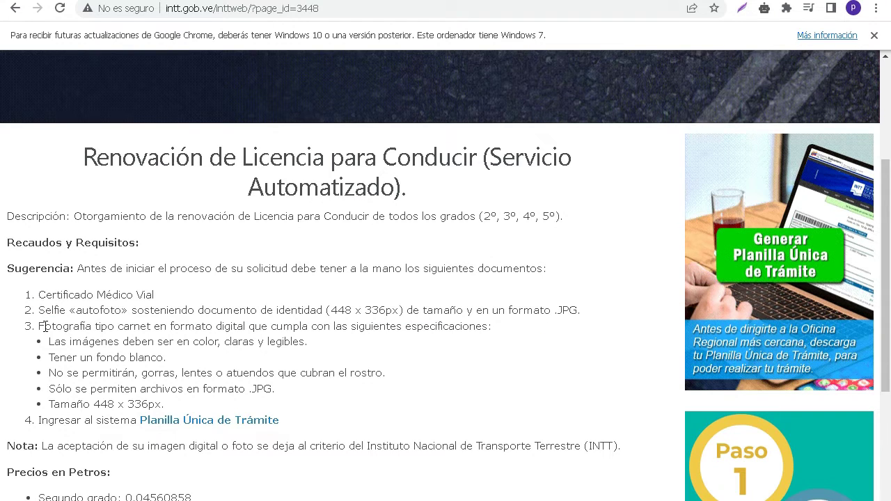
drag(41, 325, 490, 327)
click(498, 331)
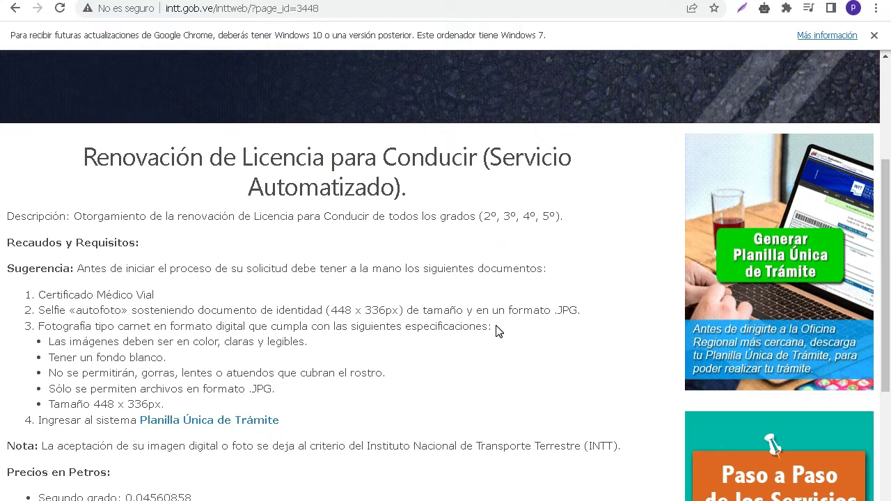
triple_click(492, 326)
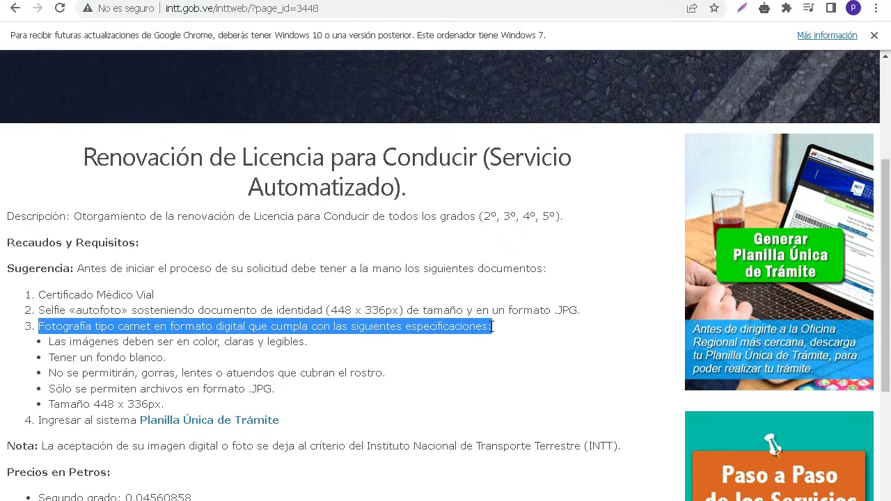
click(346, 351)
drag(49, 341, 310, 345)
drag(50, 357, 167, 357)
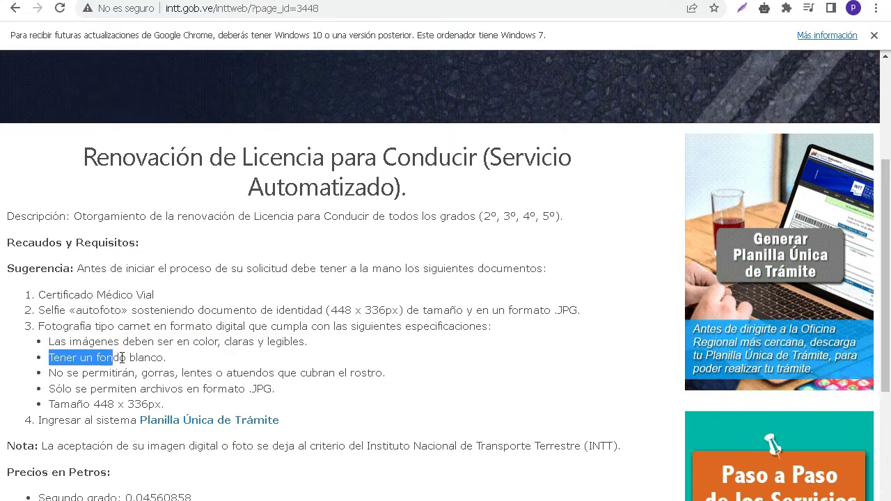
drag(51, 379, 385, 385)
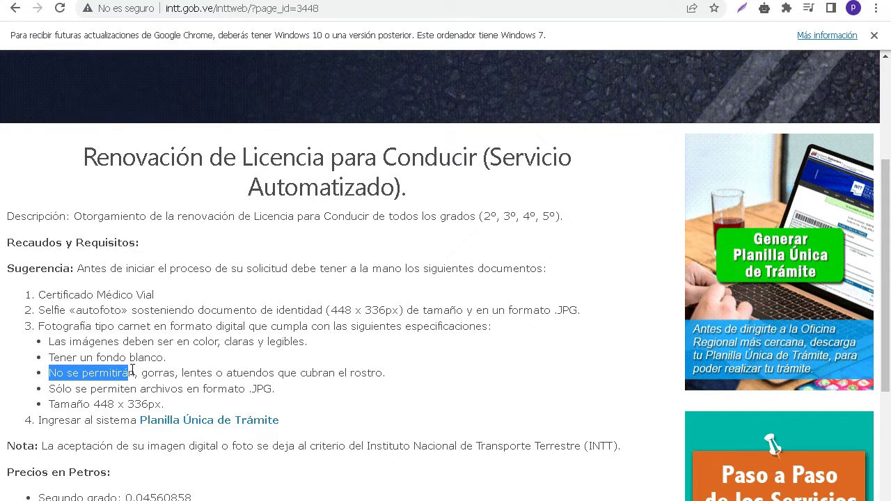
click(356, 390)
drag(48, 389, 276, 390)
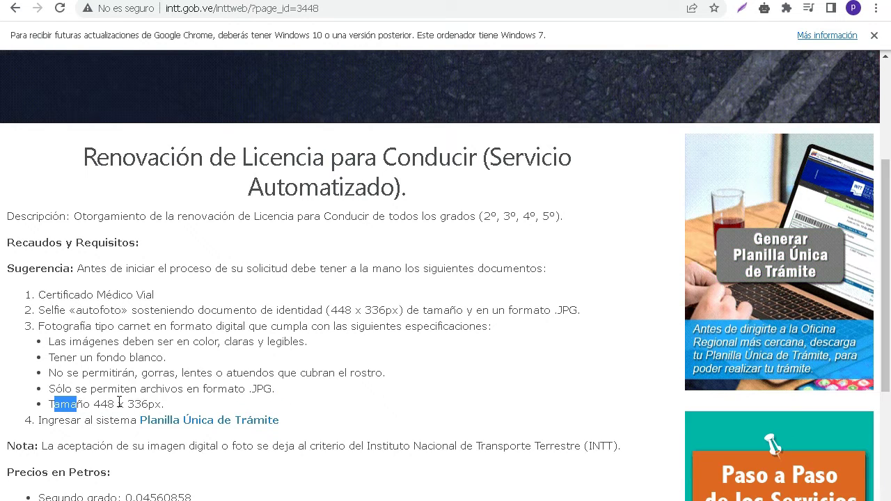
drag(50, 404, 179, 407)
drag(24, 423, 278, 421)
drag(43, 446, 596, 445)
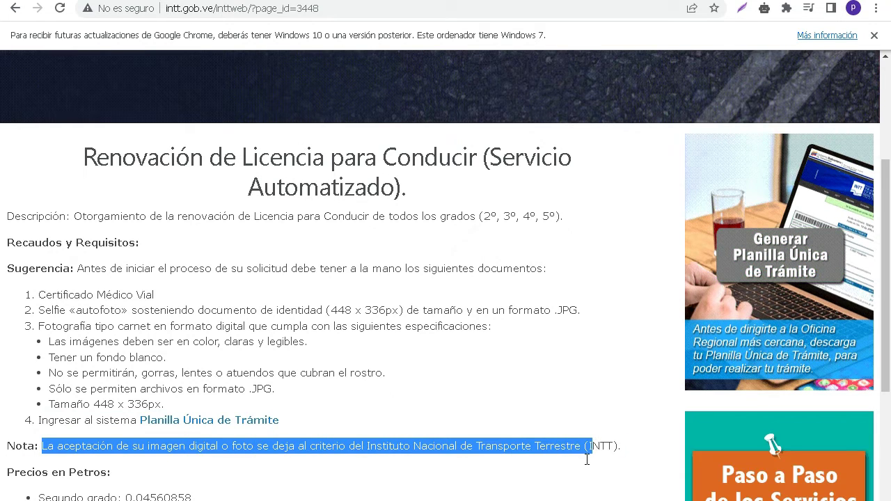
click(509, 486)
drag(156, 497, 194, 497)
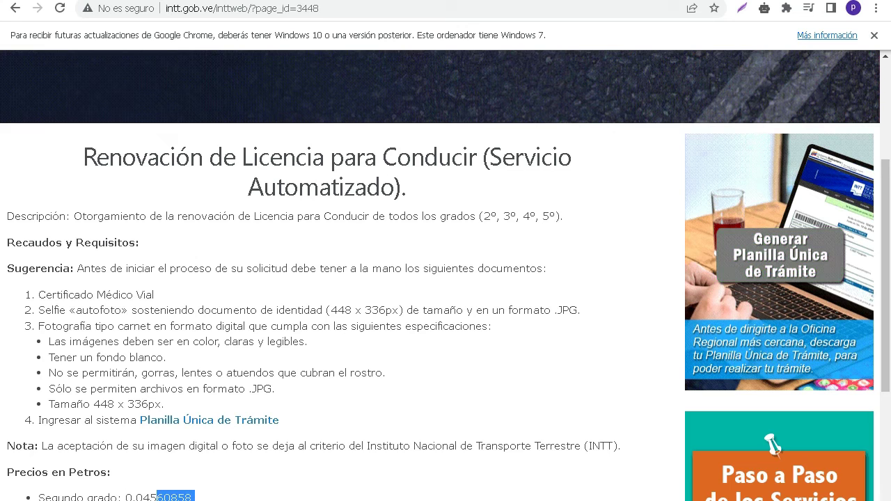
click(195, 497)
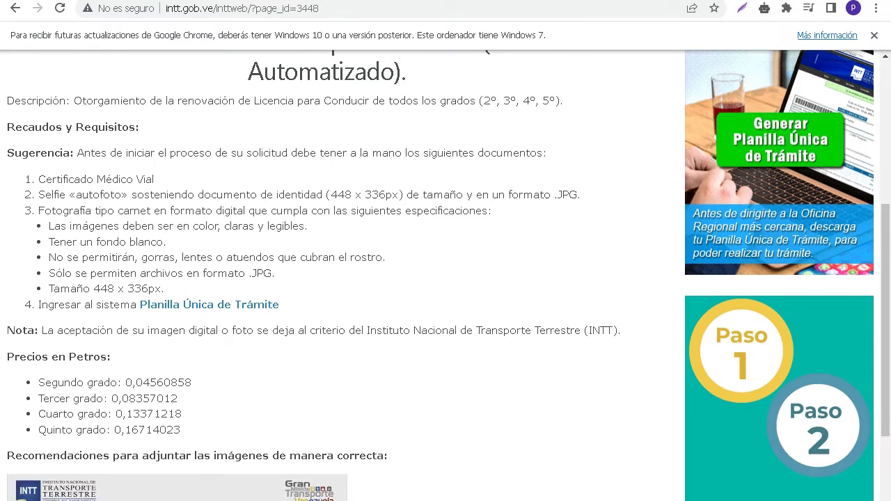
scroll(330, 215, down, 2)
scroll(330, 214, down, 2)
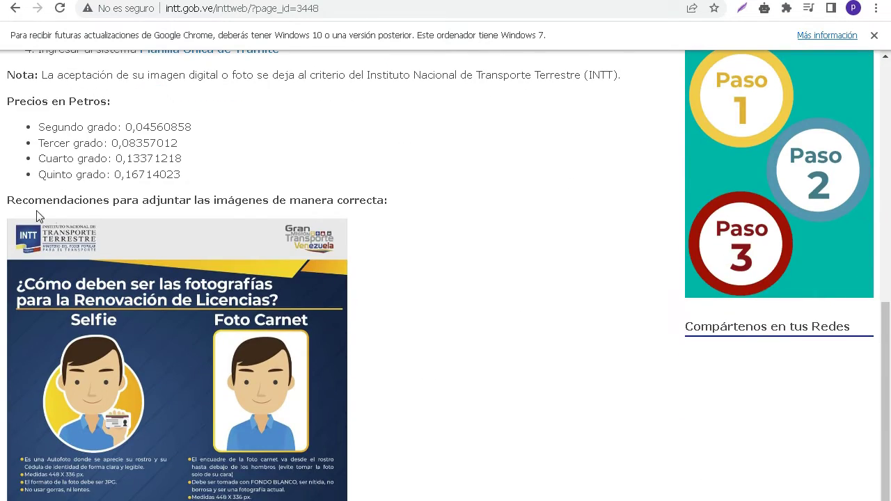
drag(14, 201, 408, 202)
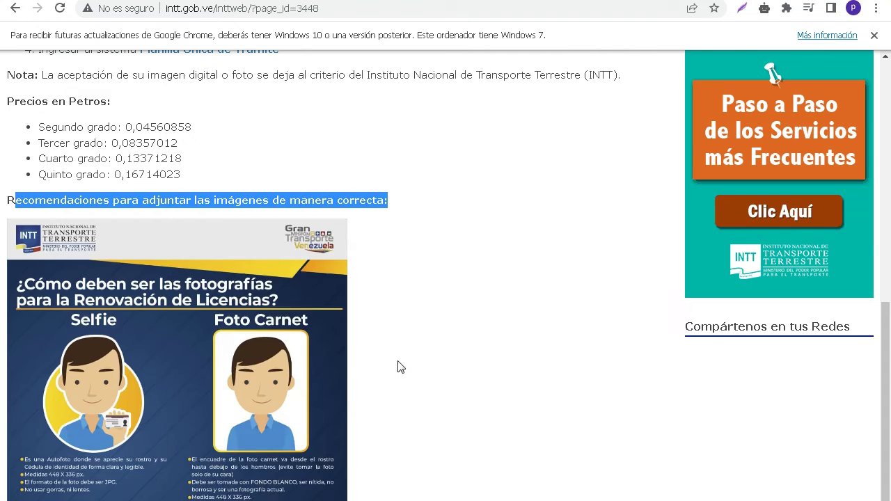
scroll(400, 367, up, 4)
scroll(397, 364, up, 2)
Open the Planilla Única de Trámite system and sign in after passing the reCAPTCHA check
click(224, 472)
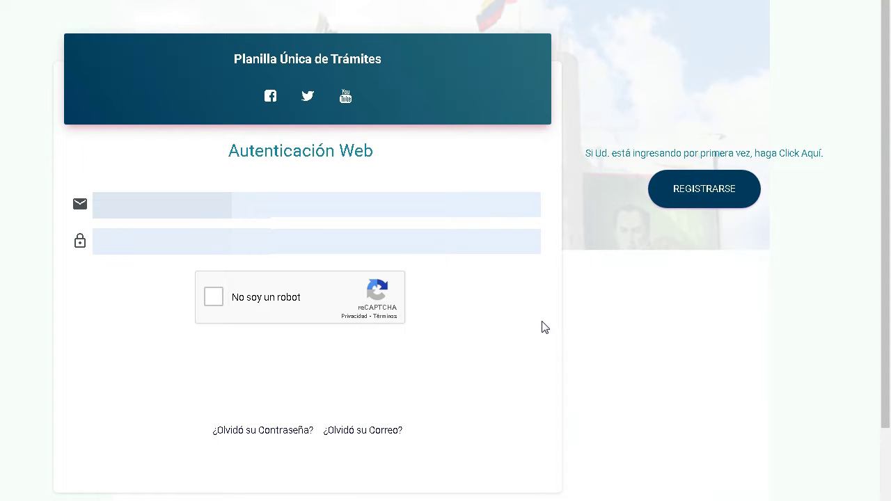
click(214, 300)
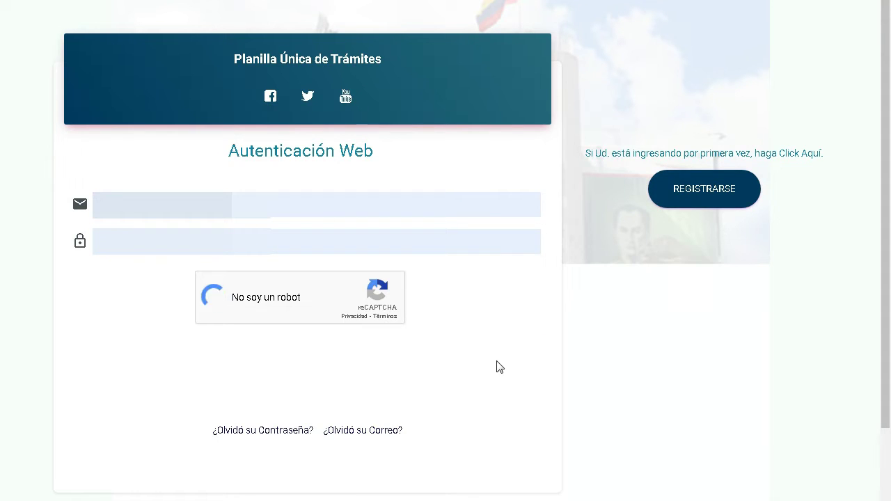
click(453, 363)
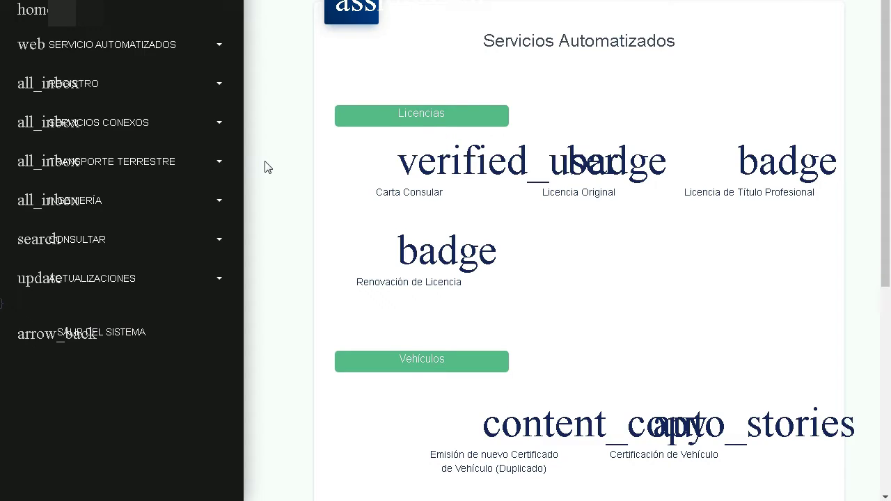
Start the Renovación de Licencia procedure and accept the photo requirements notice
click(429, 259)
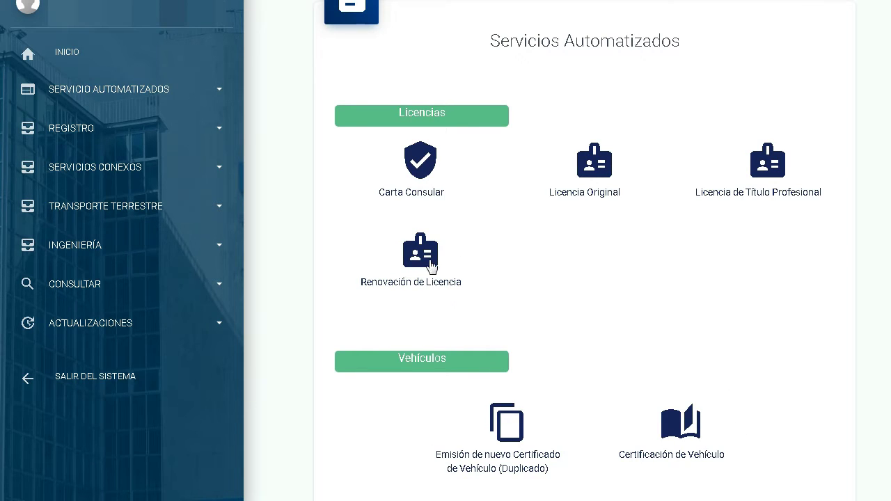
click(472, 453)
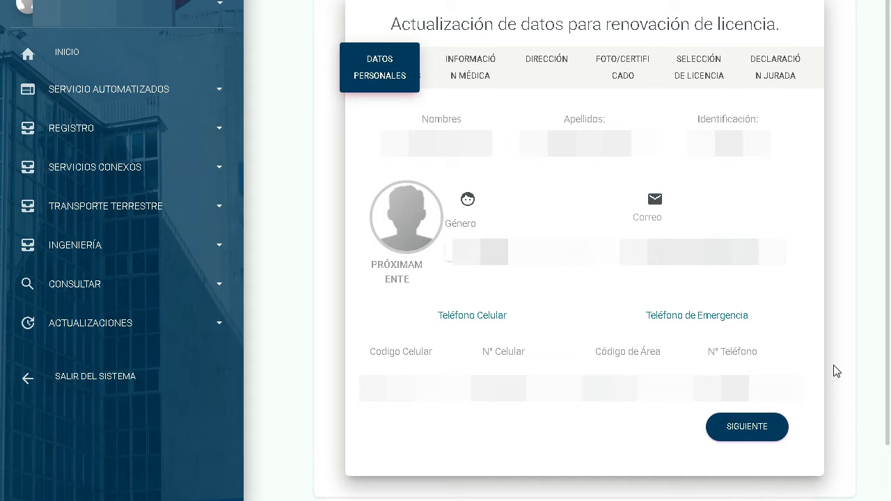
Record glasses use SI and a medication allergy SI, specified as 'hipertensivo', then continue
click(464, 68)
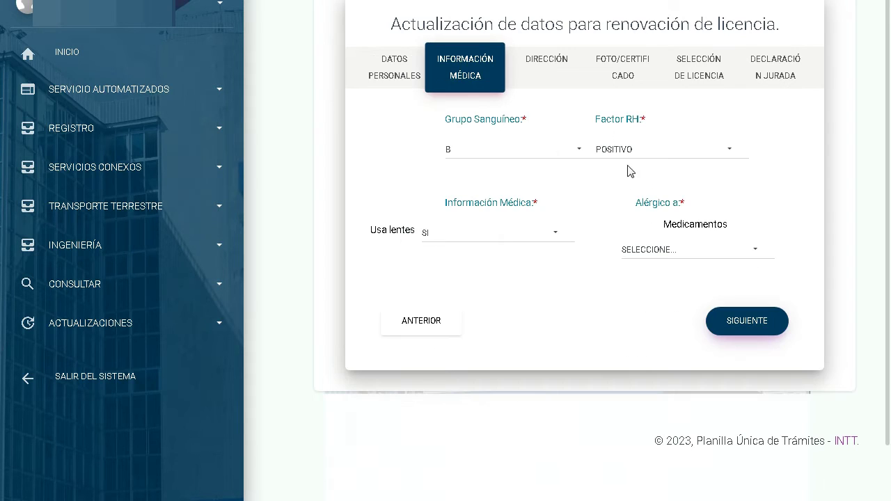
click(494, 241)
click(484, 258)
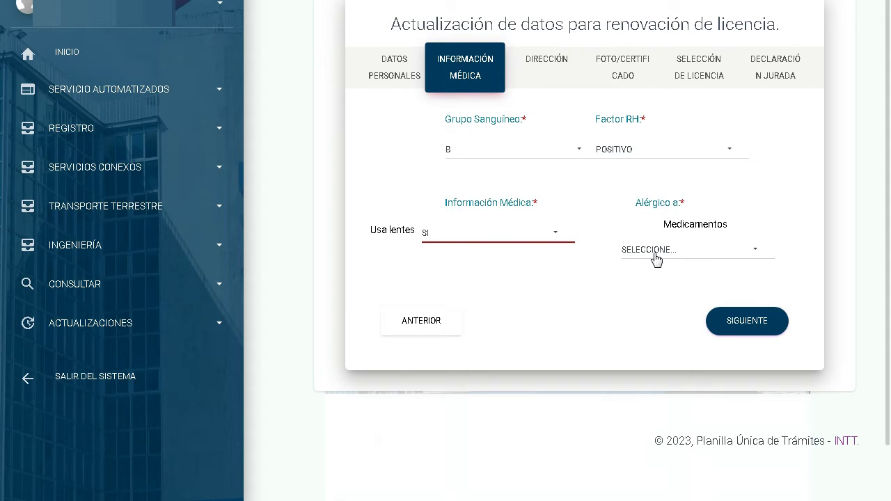
click(654, 258)
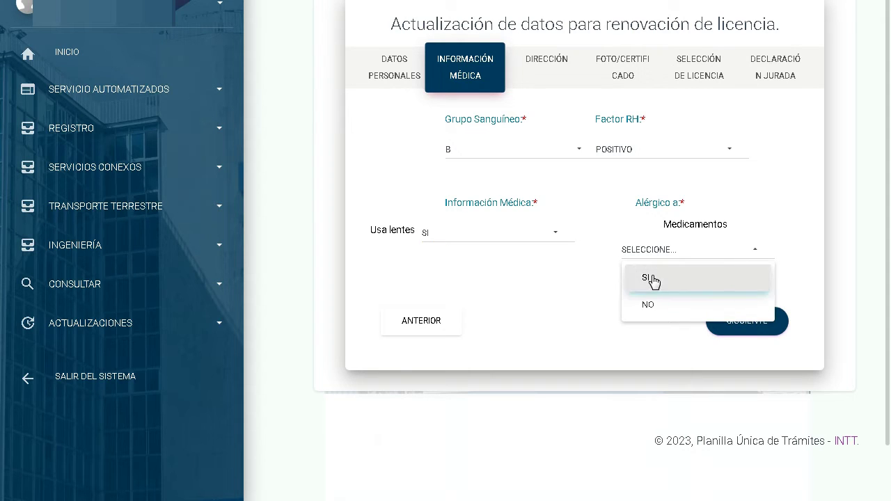
click(652, 278)
click(666, 274)
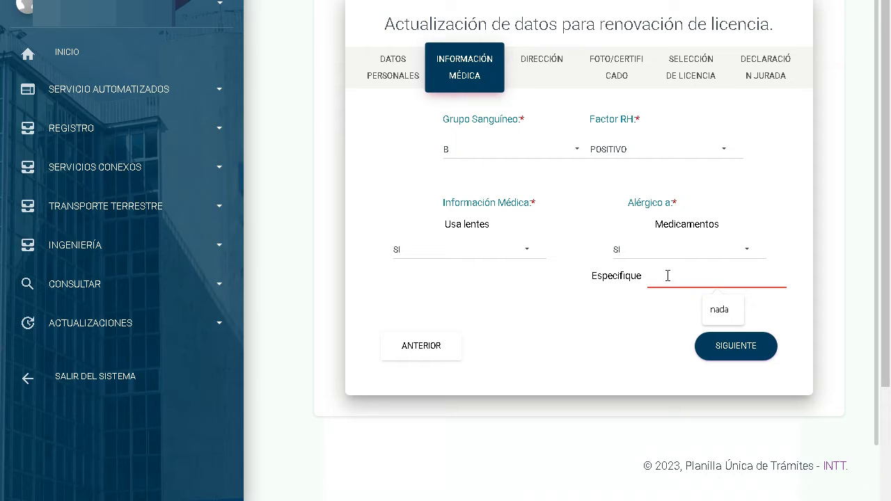
text(hi)
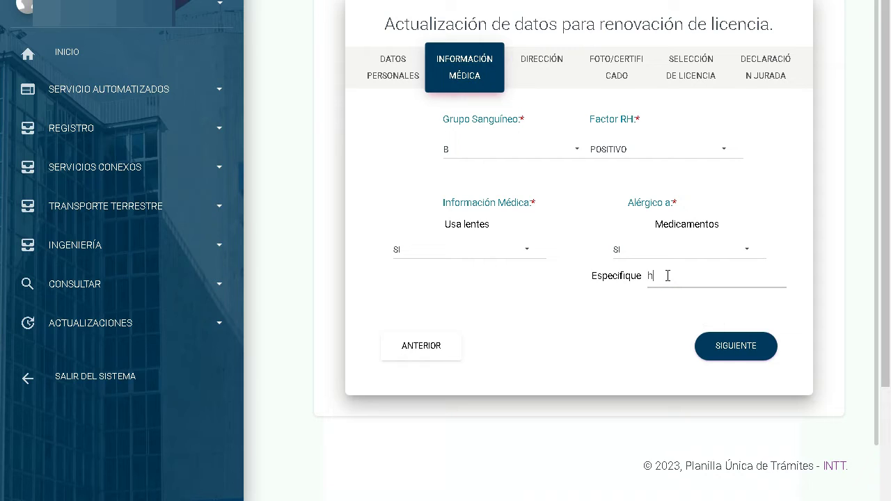
text(pert)
text(ensiv)
text(o)
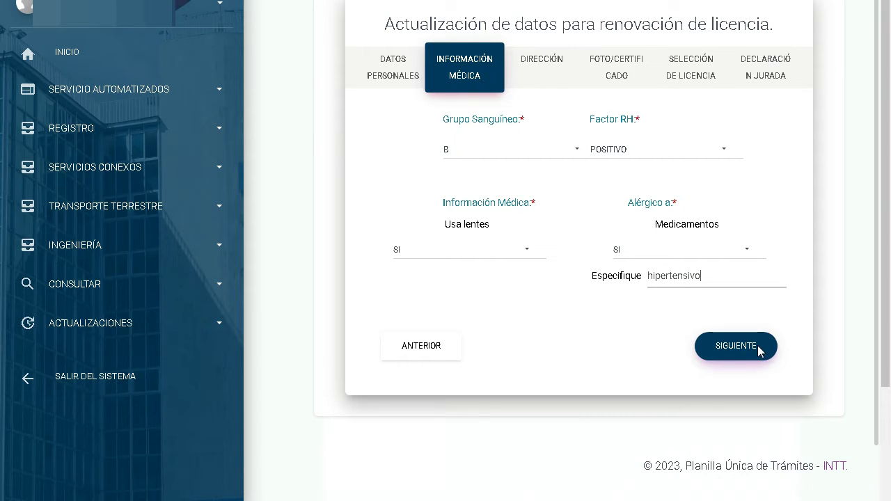
click(736, 346)
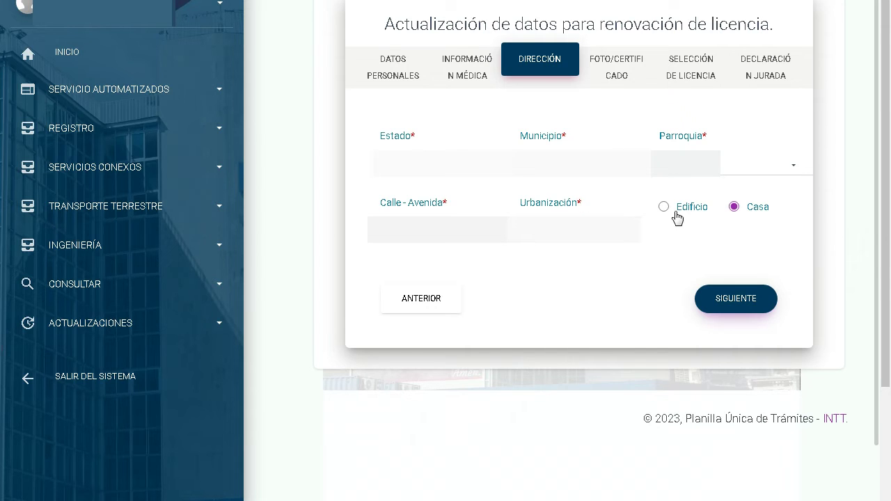
Set the dwelling type to building, then attach the photo and enter certificate number 123456
click(736, 309)
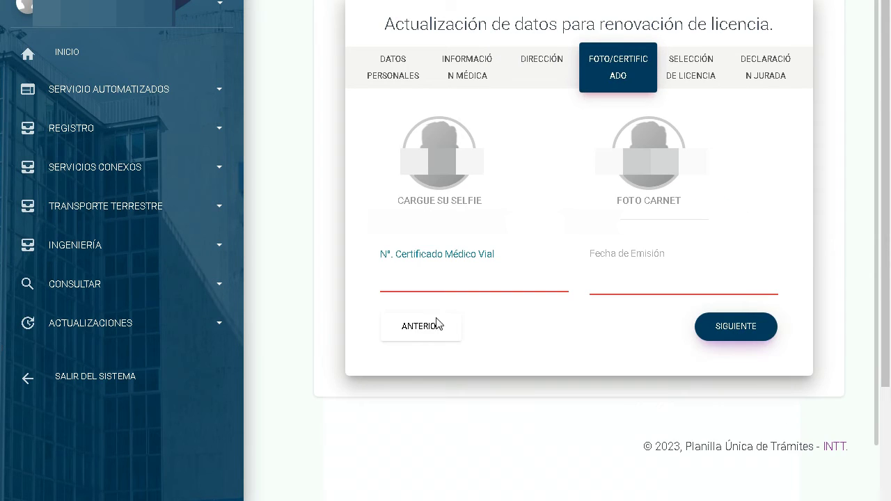
click(437, 324)
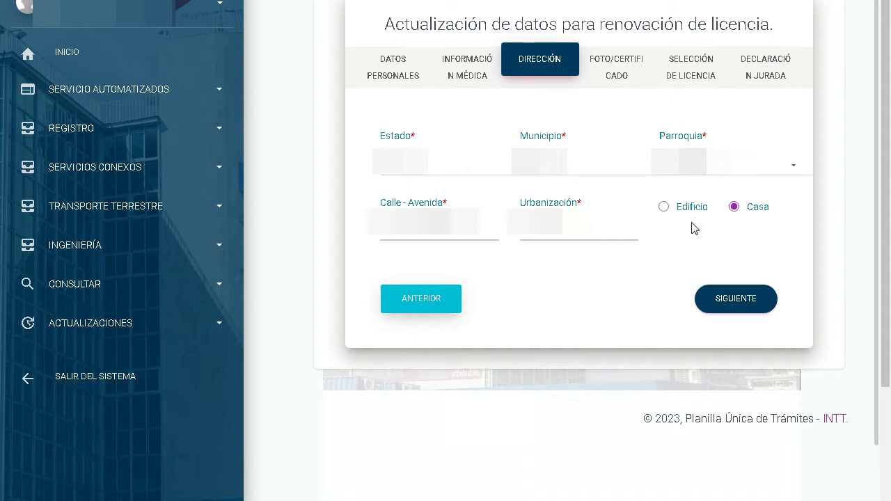
click(711, 207)
click(737, 341)
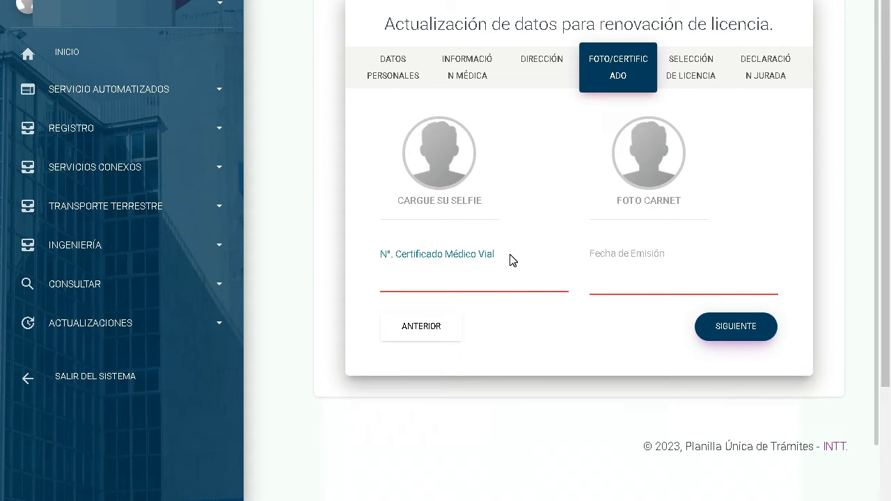
click(453, 177)
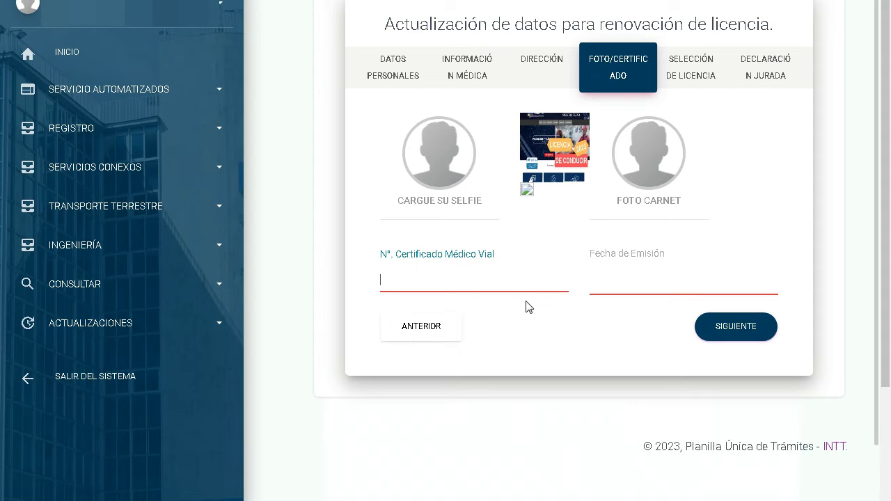
text(123456)
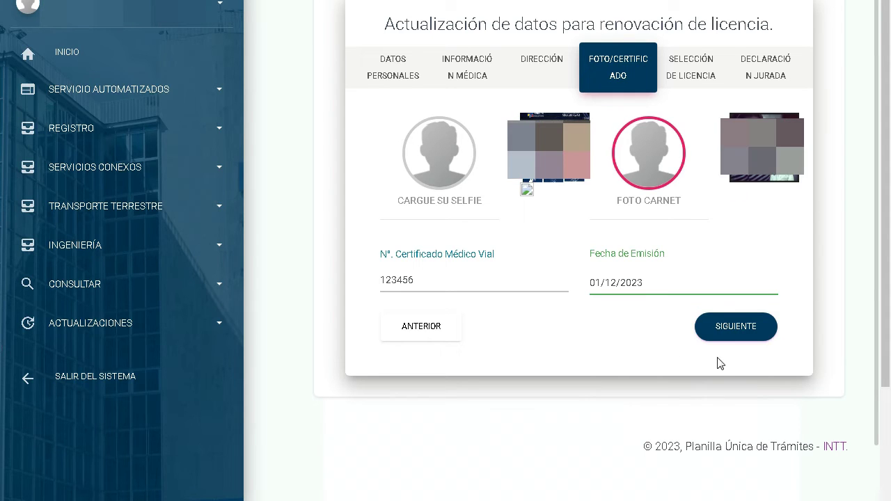
Advance to licence selection and collapse the licence list, which shows none to renew
click(748, 334)
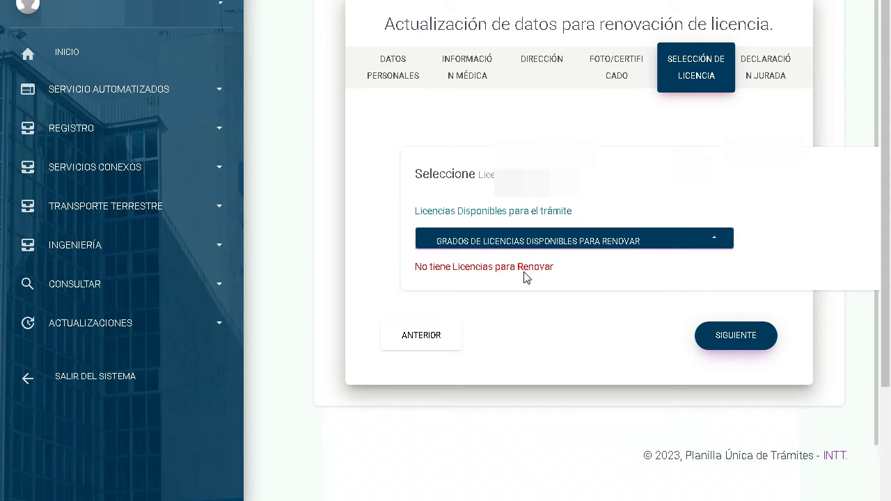
click(720, 241)
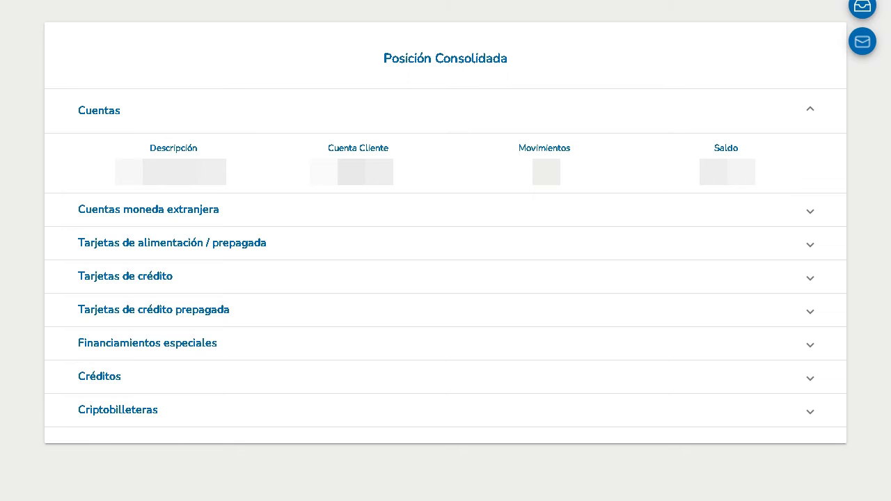
In Pago de Servicios, choose Aranceles / Tributos and INTT, then proceed to the payment form
click(291, 42)
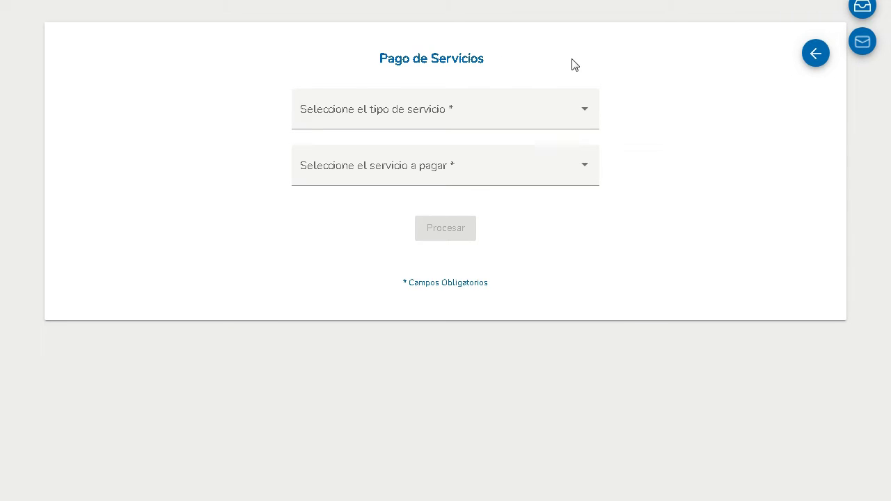
click(587, 114)
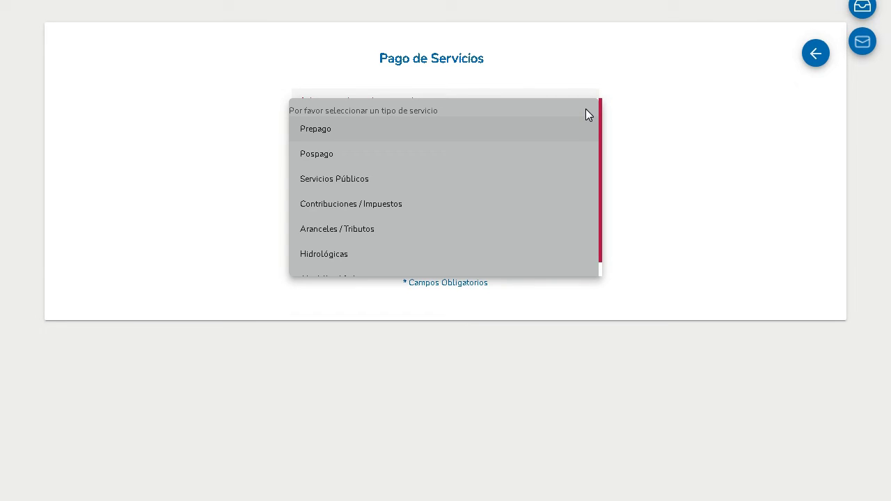
click(372, 231)
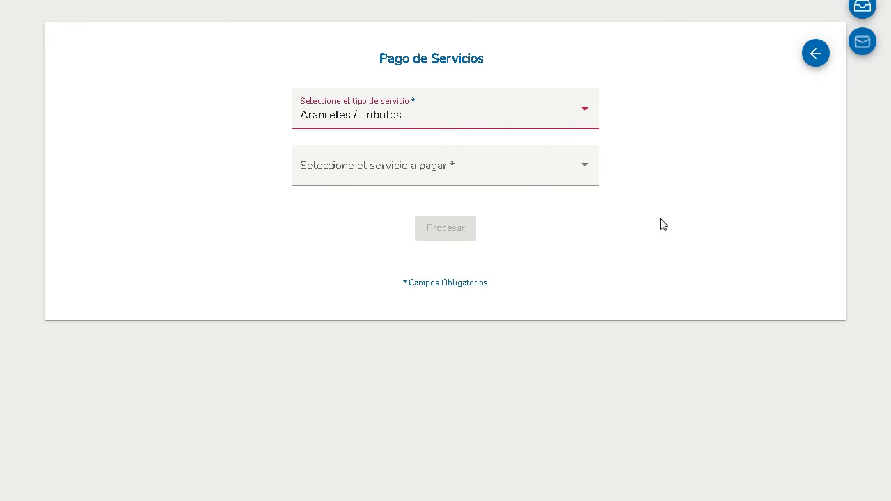
click(586, 167)
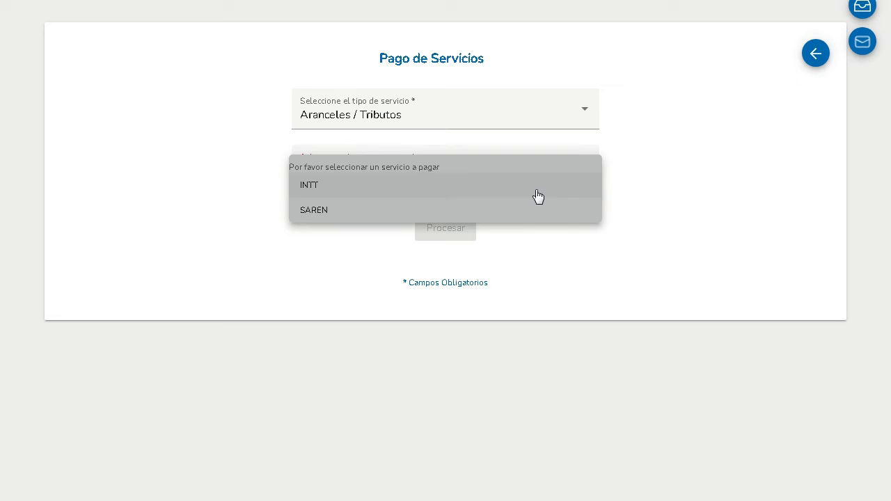
click(339, 186)
click(440, 231)
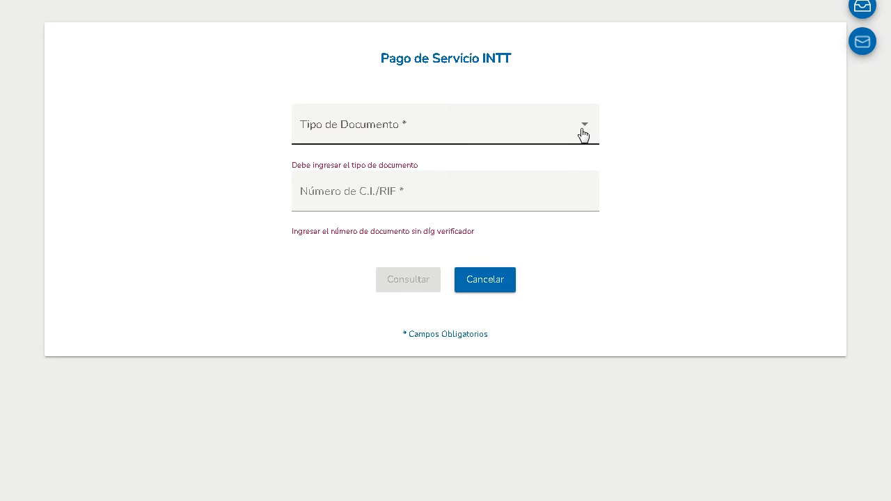
Query pending INTT payments using document type Natural and the holder's ID number
click(584, 132)
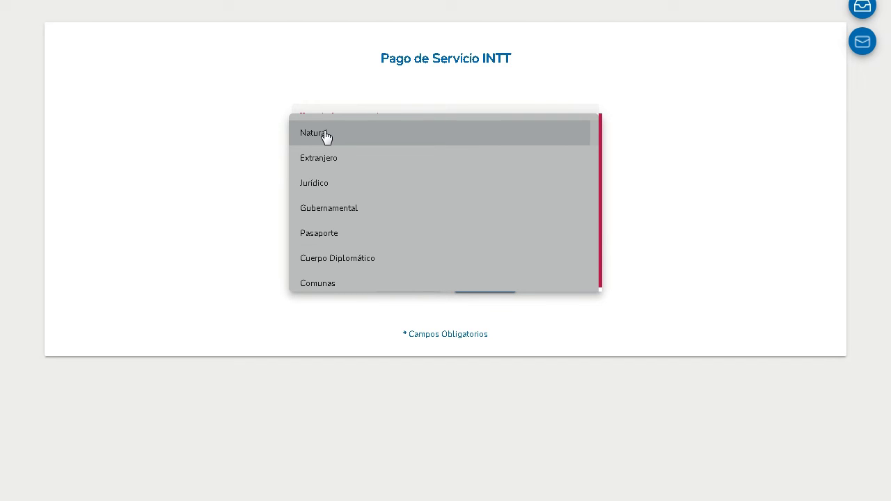
click(324, 135)
click(376, 183)
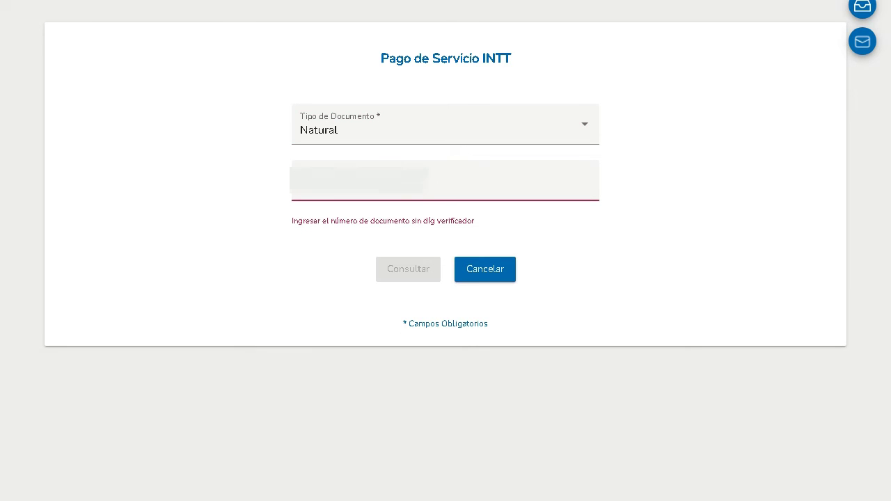
text(1)
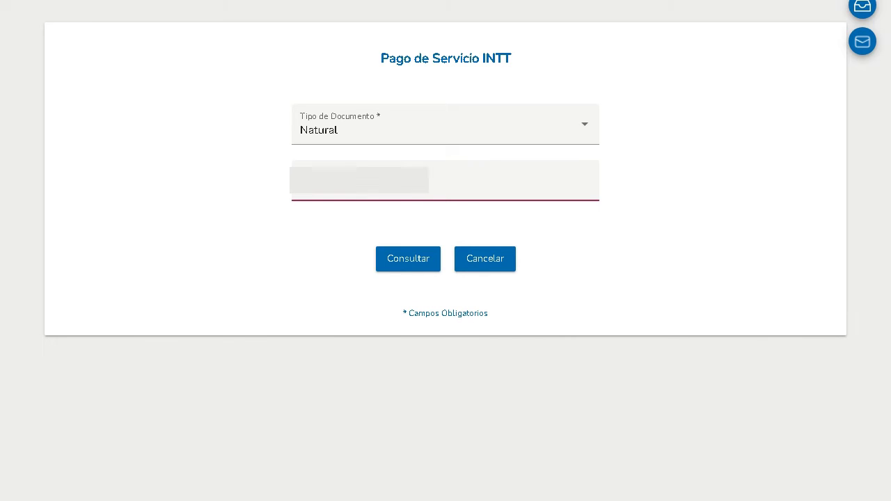
click(424, 270)
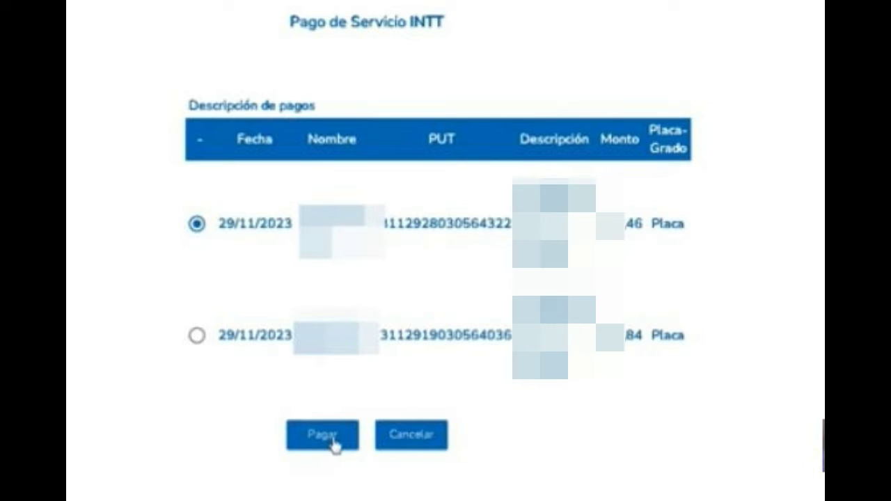